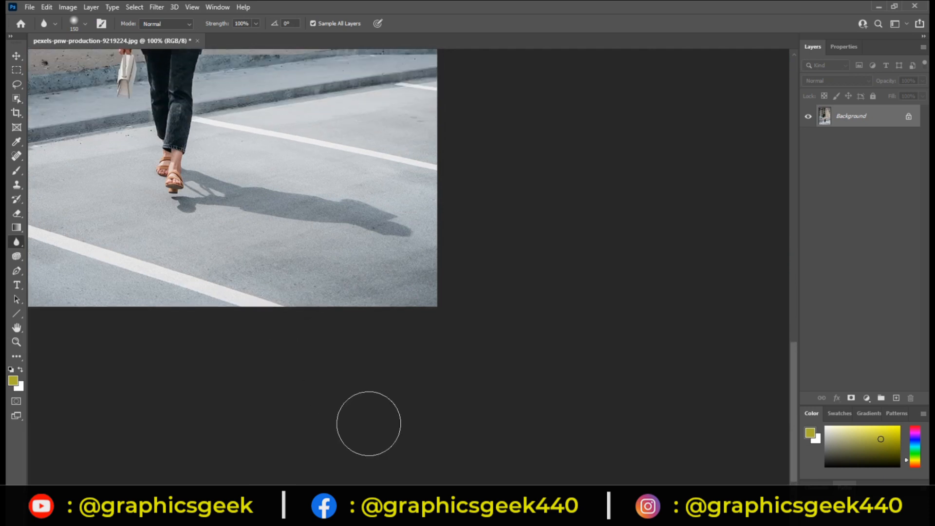
- Blur the painted numbers along the concrete wall, starting at 566, using the Blur tool at 100% strength
scroll(323, 370, up, 6)
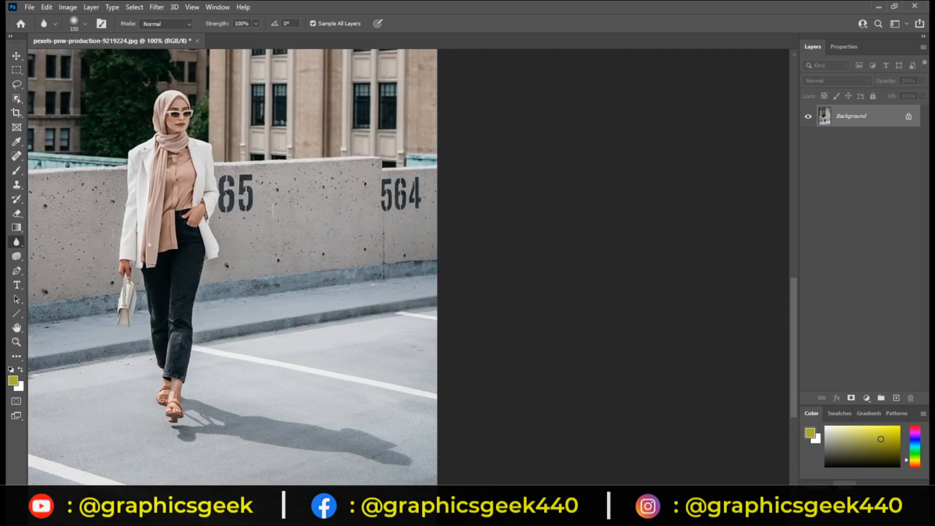
scroll(409, 268, left, 10)
scroll(409, 268, right, 2)
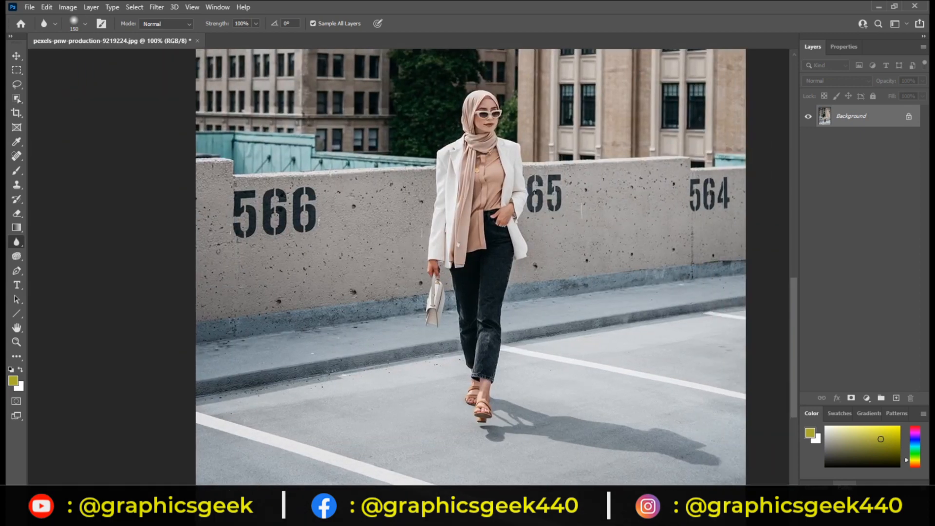
drag(63, 124, 132, 126)
mouse_move(628, 97)
mouse_down()
mouse_move(651, 121)
mouse_move(643, 146)
mouse_move(664, 117)
mouse_move(652, 107)
mouse_up()
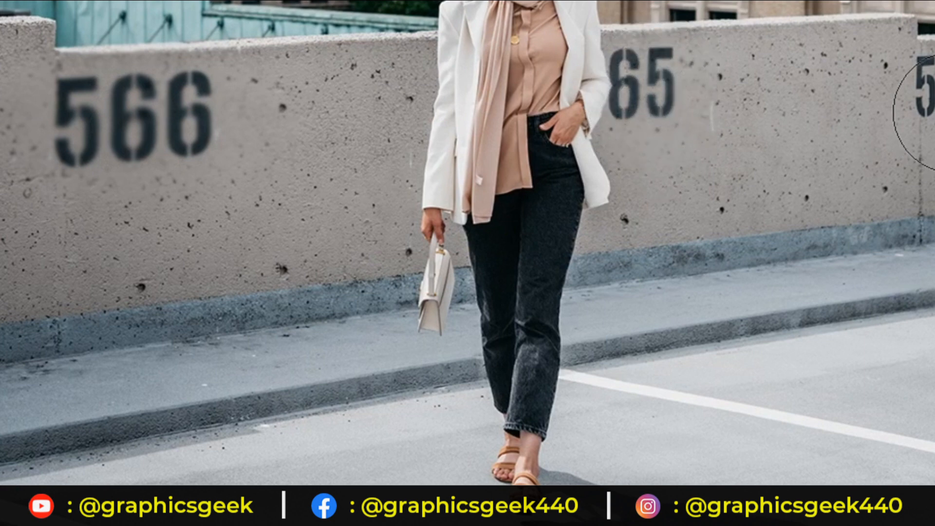
- Blur the background buildings and tree behind the woman on Layer 1, undoing a misplaced stroke along the way
scroll(21, 254, up, 2)
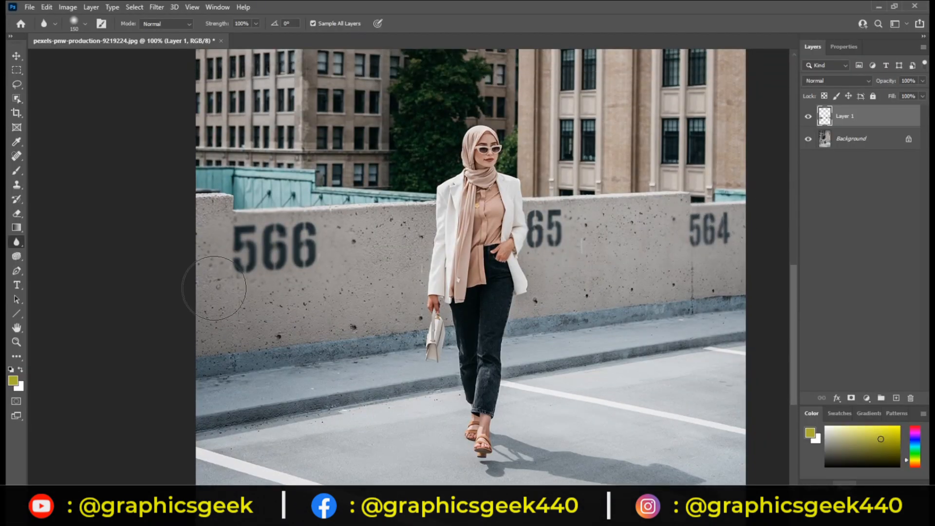
scroll(214, 287, up, 8)
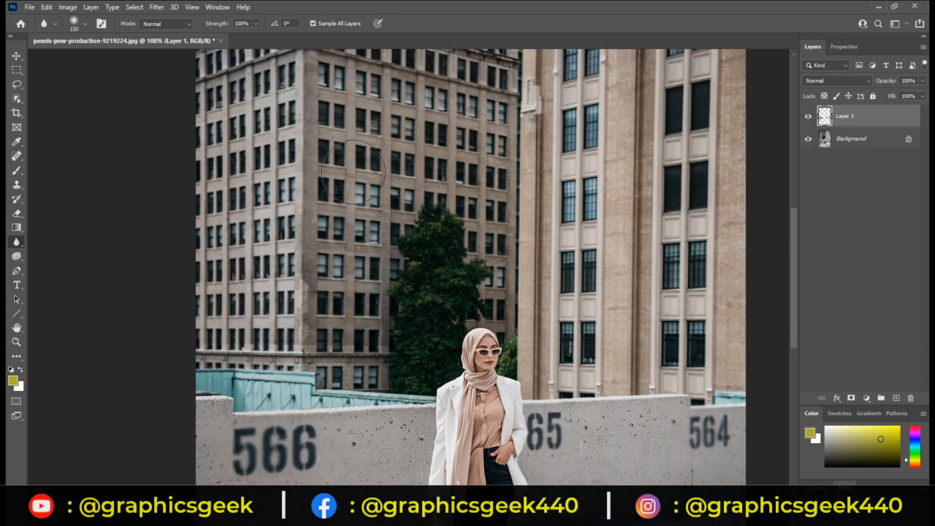
scroll(354, 174, up, 4)
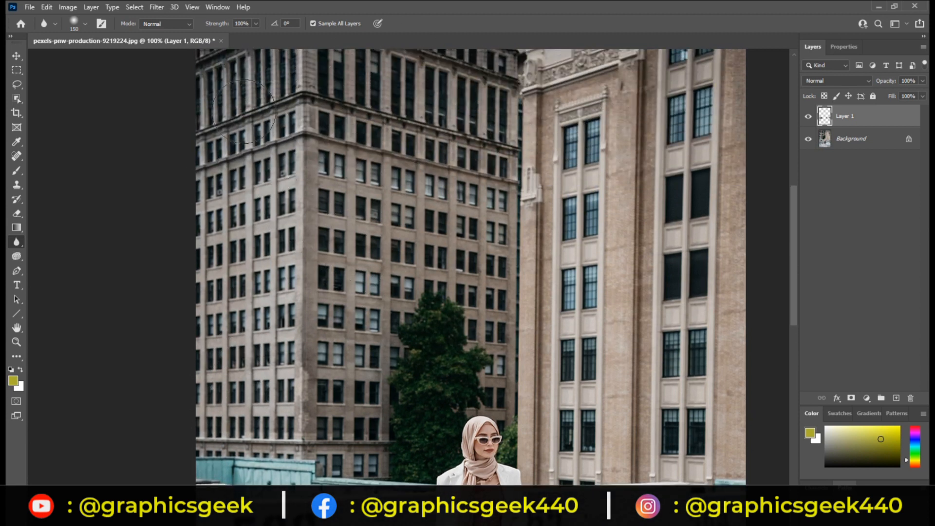
scroll(246, 195, up, 3)
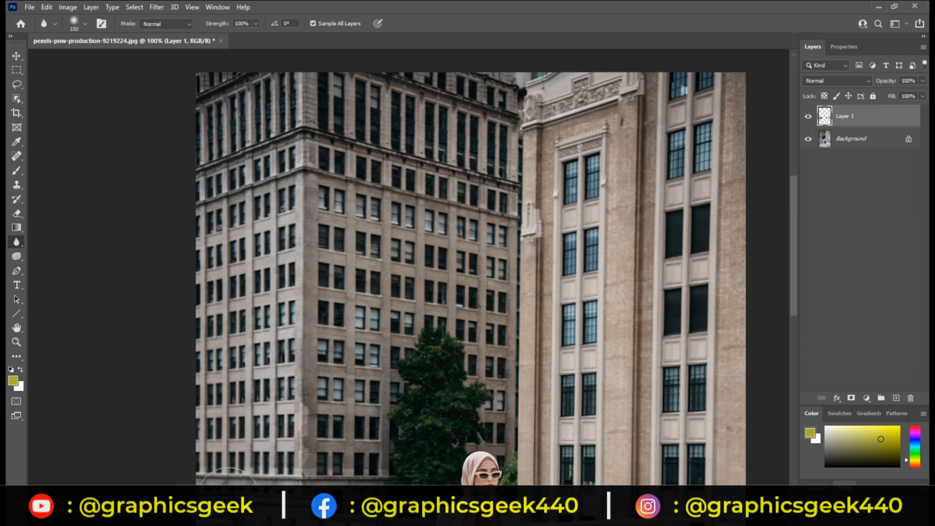
mouse_move(572, 110)
mouse_down()
mouse_move(391, 285)
mouse_move(432, 480)
mouse_move(682, 461)
mouse_move(425, 466)
mouse_up()
key(ctrl+z)
mouse_move(489, 399)
mouse_down()
mouse_move(692, 451)
mouse_move(504, 100)
mouse_move(353, 382)
mouse_move(435, 302)
mouse_up()
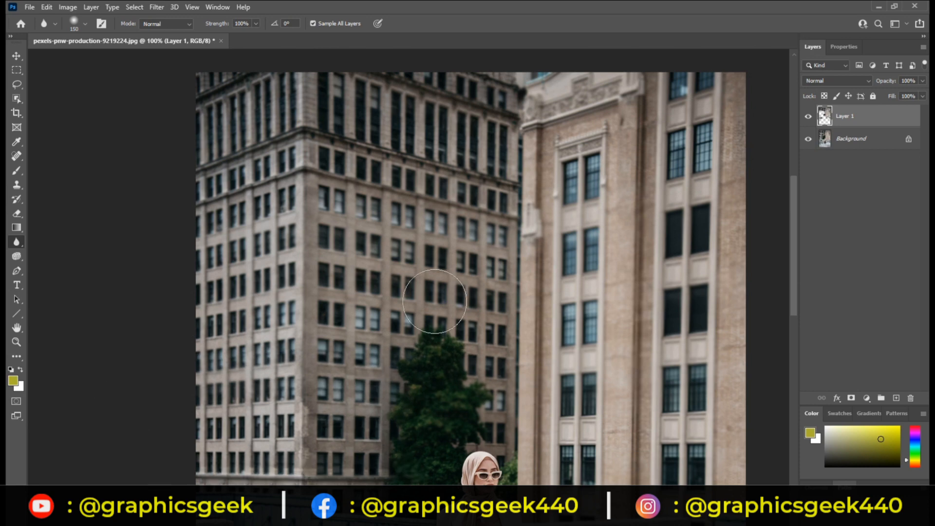
scroll(453, 393, down, 3)
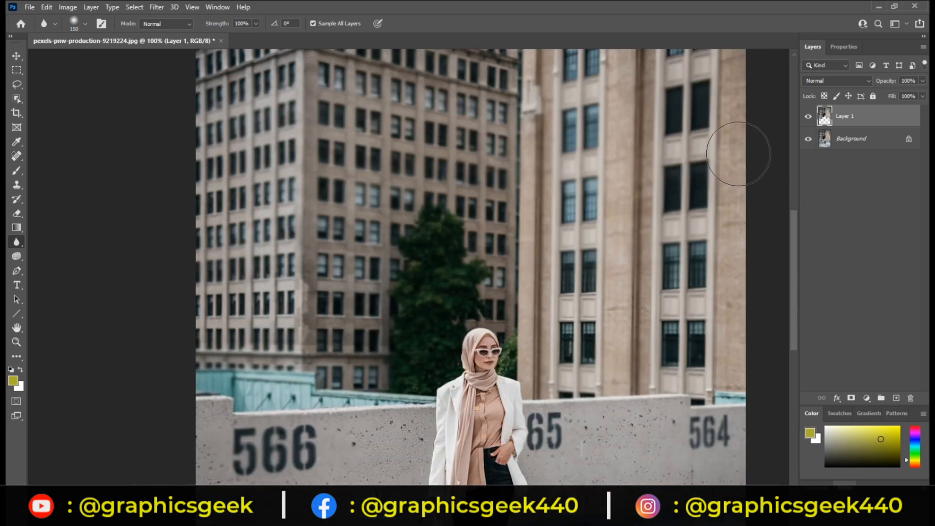
scroll(742, 246, up, 3)
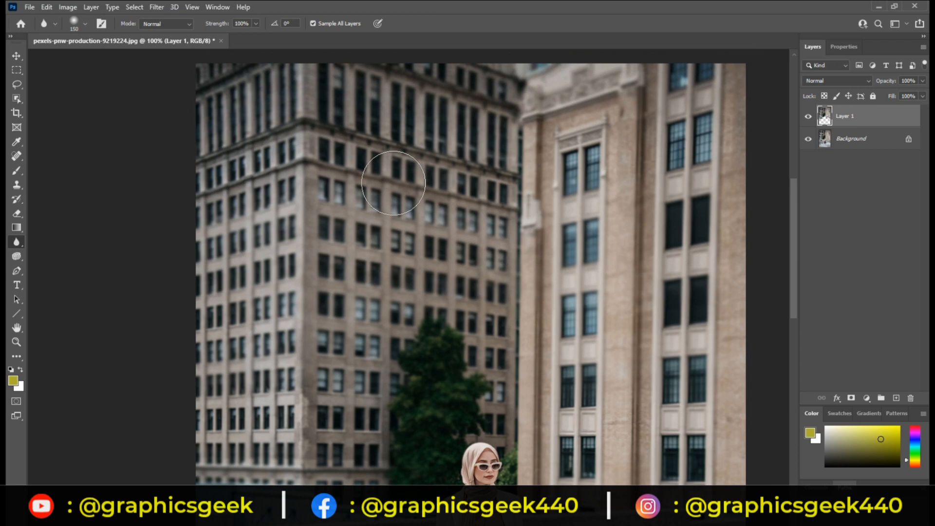
- Toggle the visibility of Layer 1 to compare the photo with and without the blur
click(808, 117)
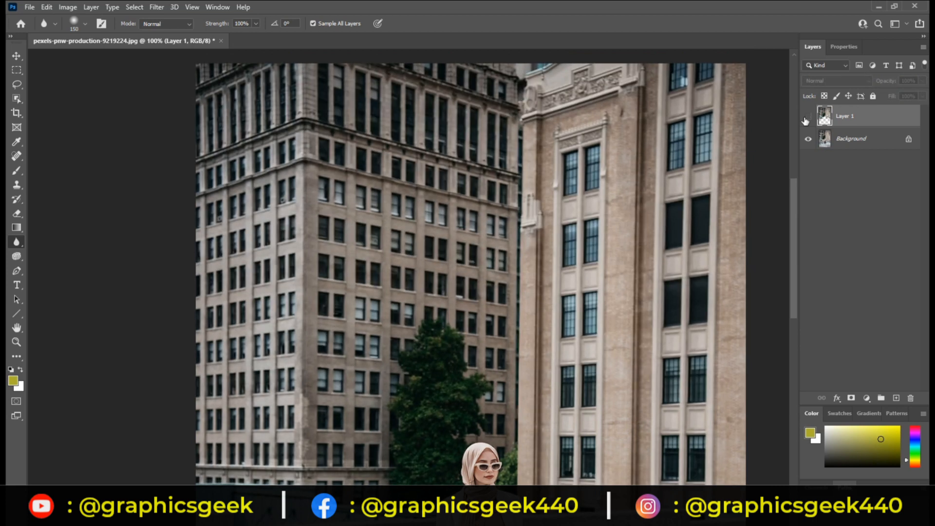
click(807, 118)
click(807, 118)
click(807, 118)
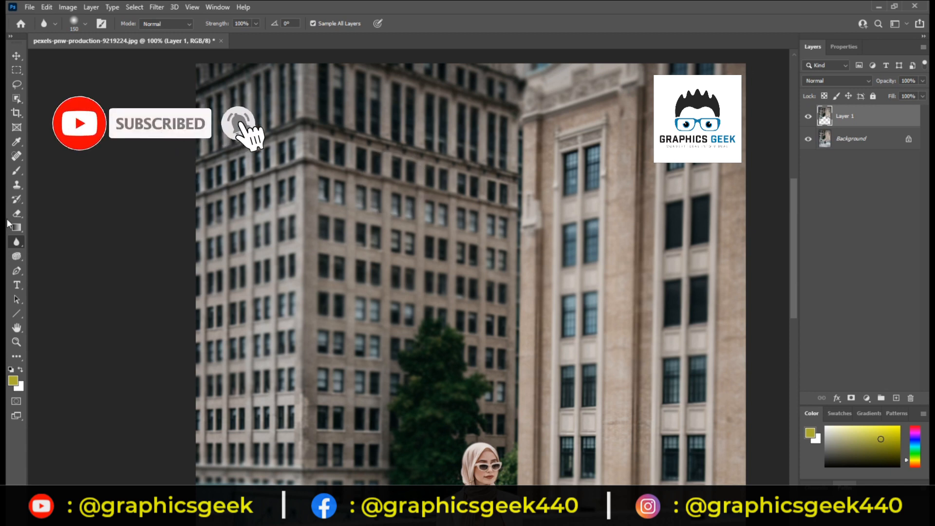
- Switch from the Blur tool to the Sharpen tool
right_click(16, 245)
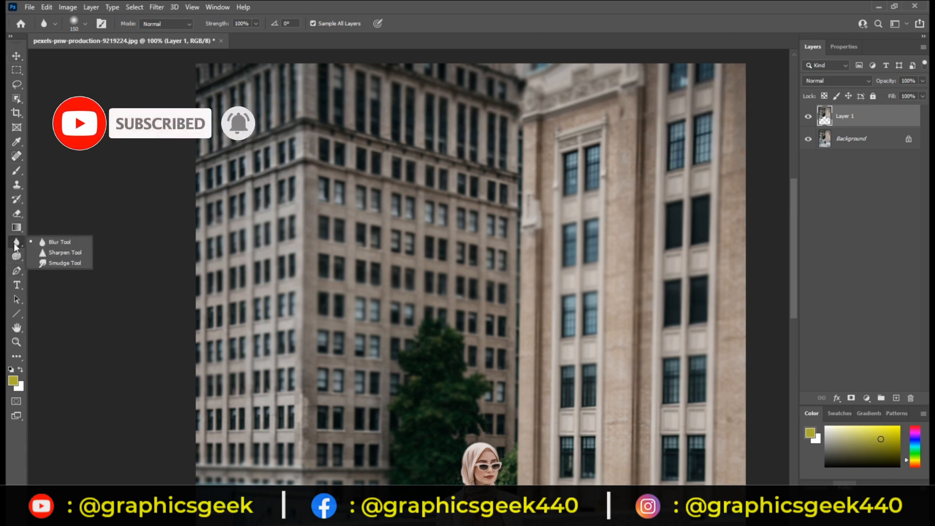
click(65, 244)
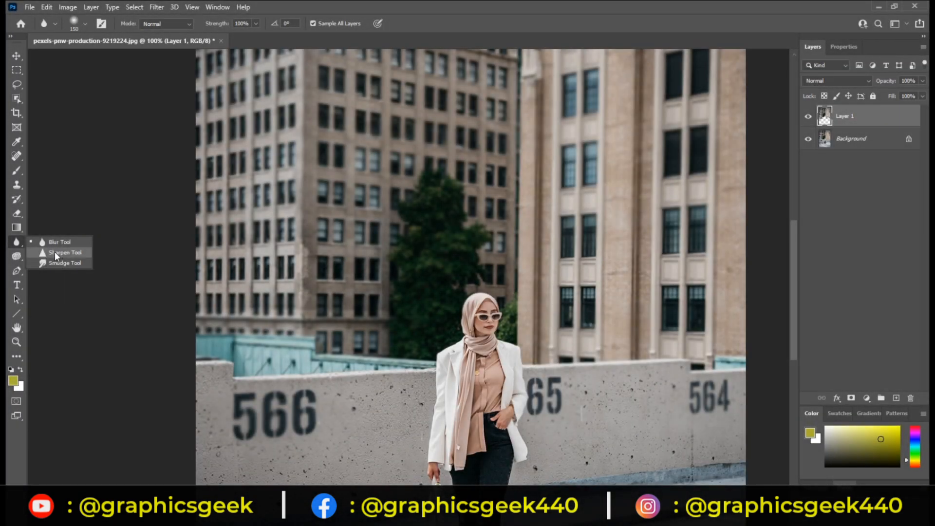
click(45, 253)
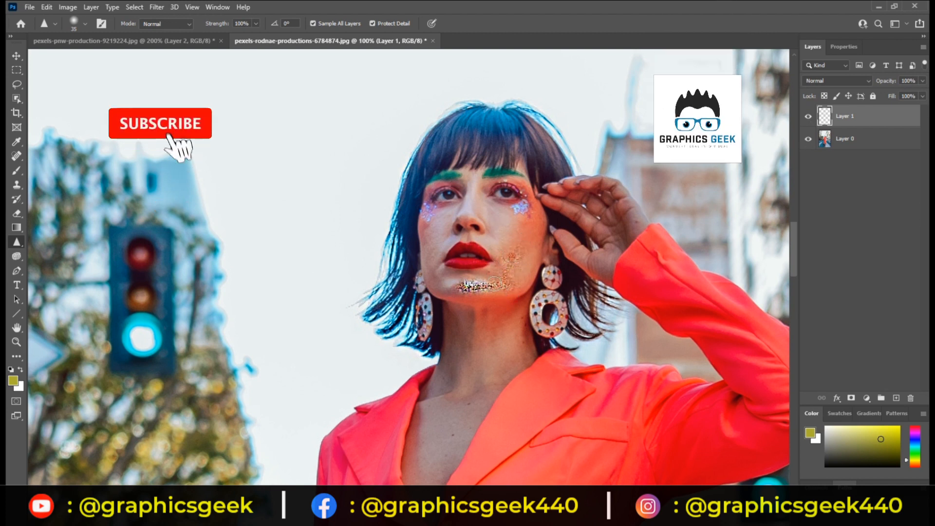
- Try sharpening the skin on the neck, and undo the sharpening strokes on the chin and neck
mouse_move(466, 296)
mouse_down()
mouse_move(464, 346)
mouse_move(461, 326)
mouse_move(478, 334)
mouse_move(482, 315)
mouse_move(488, 336)
mouse_up()
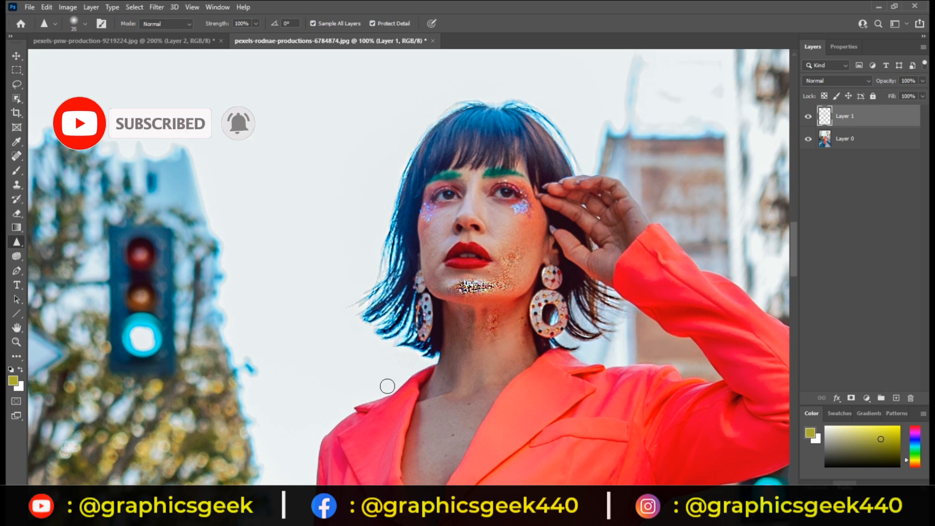
key(ctrl+z)
key(ctrl+z)
key(ctrl+z)
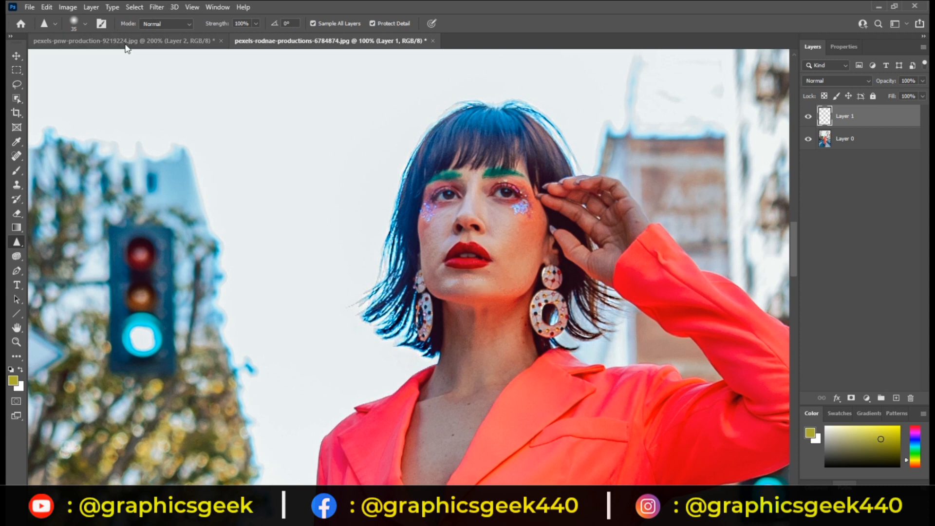
- Add one new layer to the blank document and paint a thick diagonal olive brush stroke on it
right_click(17, 242)
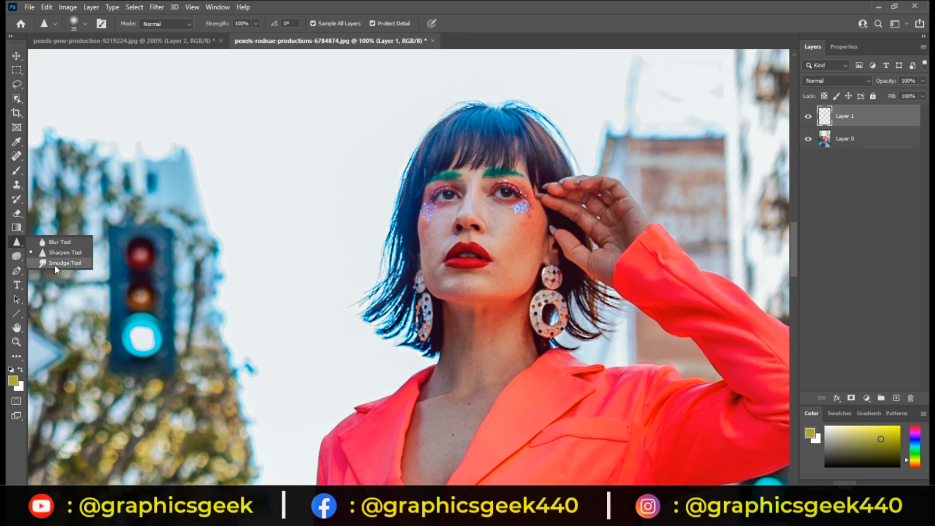
click(55, 265)
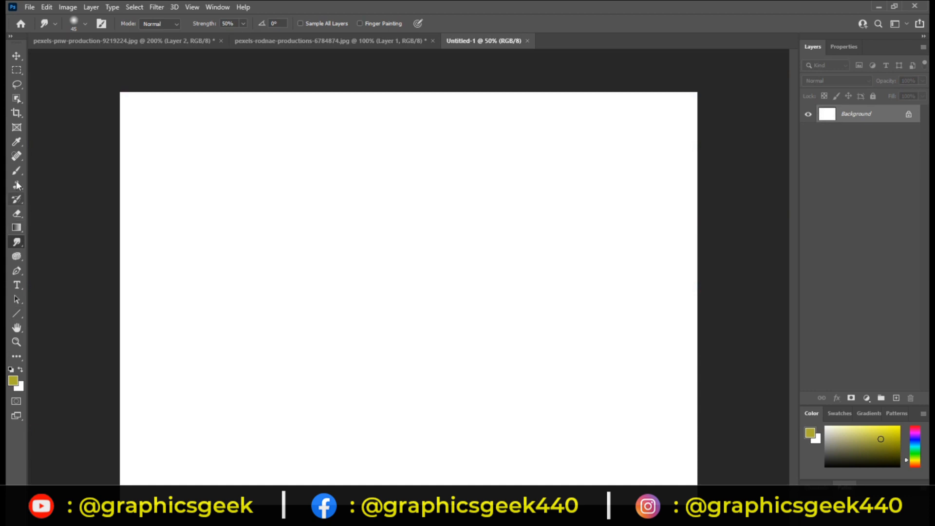
click(17, 172)
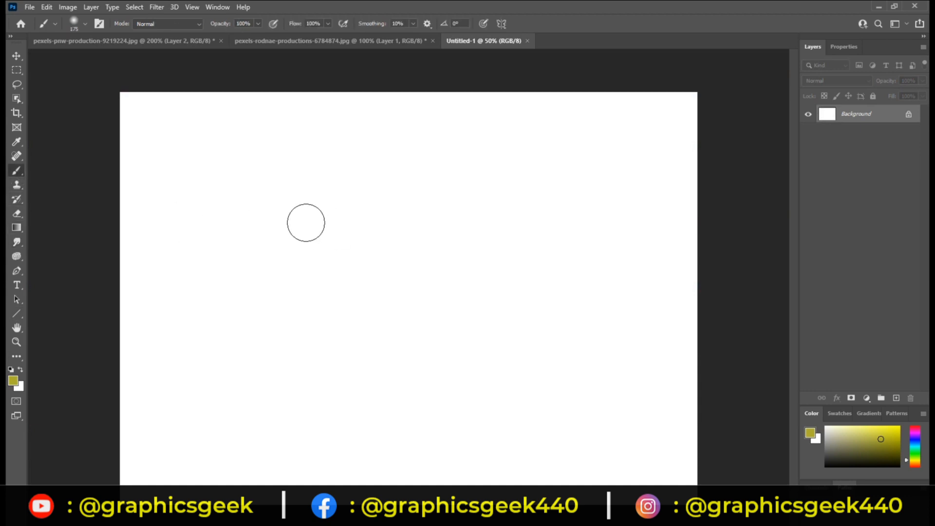
click(896, 397)
click(896, 397)
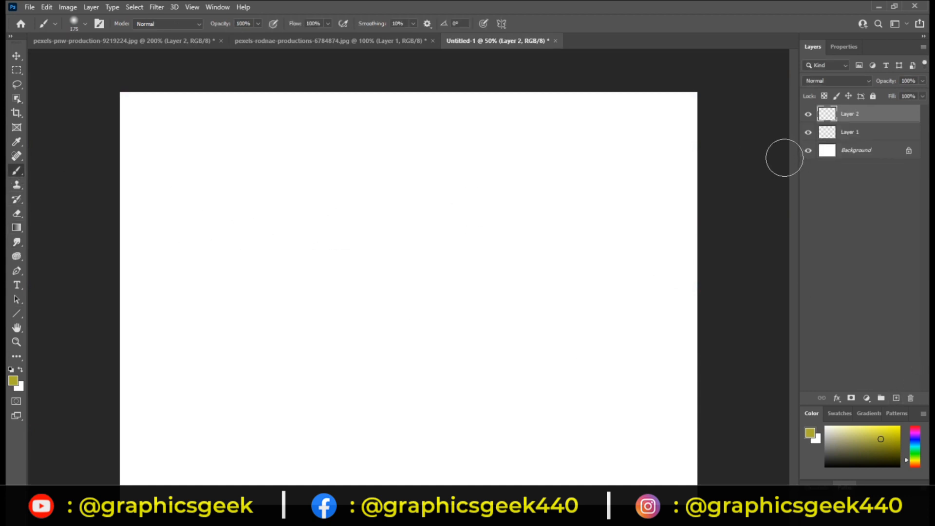
key(ctrl+z)
mouse_move(254, 228)
mouse_down()
mouse_move(282, 209)
mouse_move(263, 253)
mouse_move(263, 207)
mouse_move(234, 229)
mouse_up()
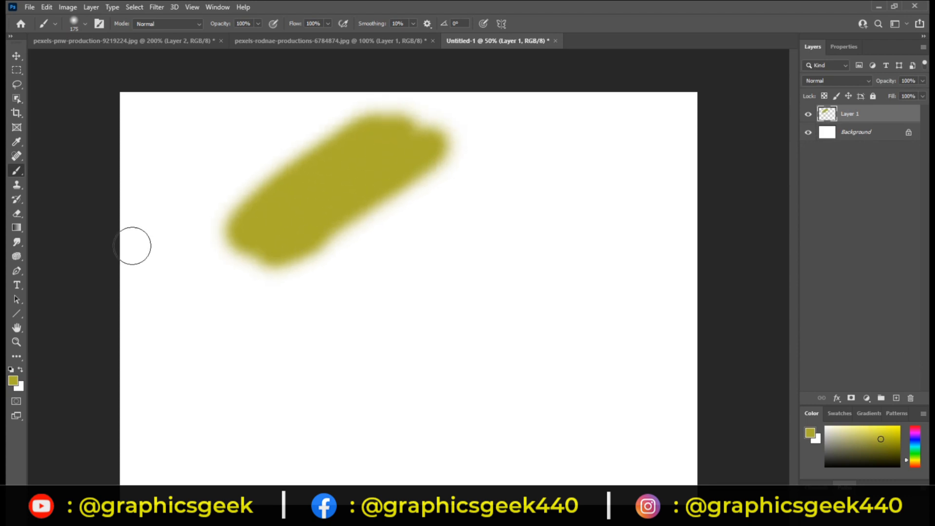
- Set the foreground colour to magenta and paint a thick diagonal stroke overlapping the lower edge of the olive one
click(11, 381)
drag(716, 312, 716, 238)
click(695, 239)
click(813, 209)
mouse_move(284, 267)
mouse_down()
mouse_move(444, 162)
mouse_move(469, 188)
mouse_up()
- Smudge the border between the olive and magenta strokes with the Smudge tool at 50% strength
right_click(16, 242)
click(57, 266)
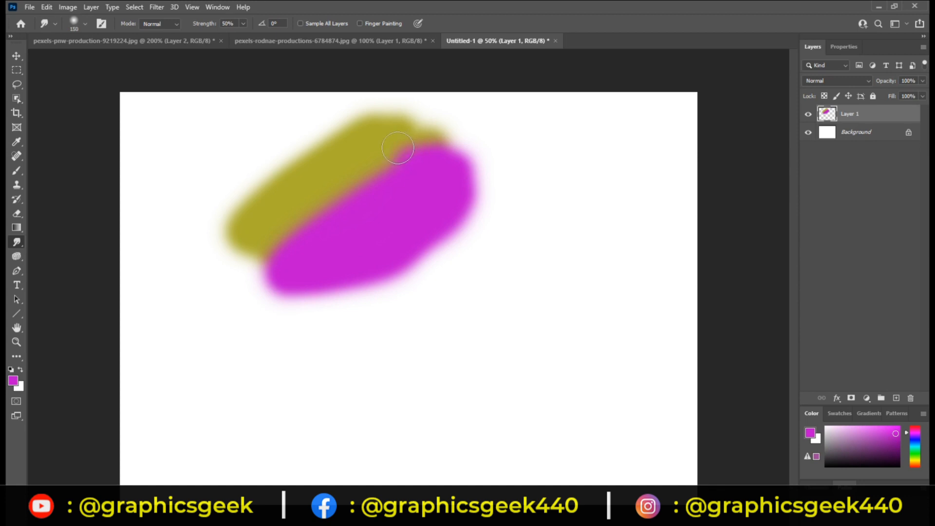
mouse_move(389, 148)
mouse_down()
mouse_move(391, 173)
mouse_move(366, 165)
mouse_move(383, 175)
mouse_move(319, 202)
mouse_move(339, 200)
mouse_move(348, 192)
mouse_move(314, 197)
mouse_move(340, 194)
mouse_up()
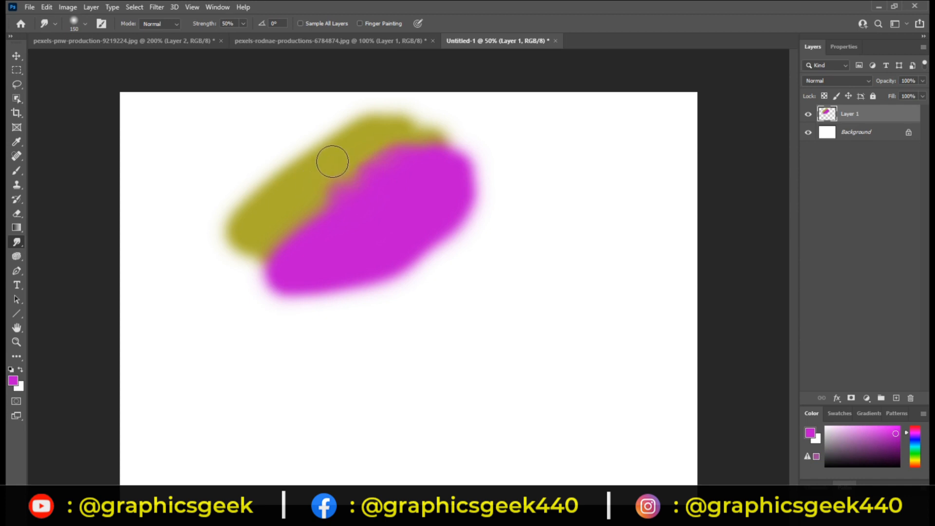
mouse_move(353, 158)
mouse_down()
mouse_move(326, 215)
mouse_move(322, 200)
mouse_move(301, 200)
mouse_move(309, 230)
mouse_move(303, 190)
mouse_move(283, 219)
mouse_up()
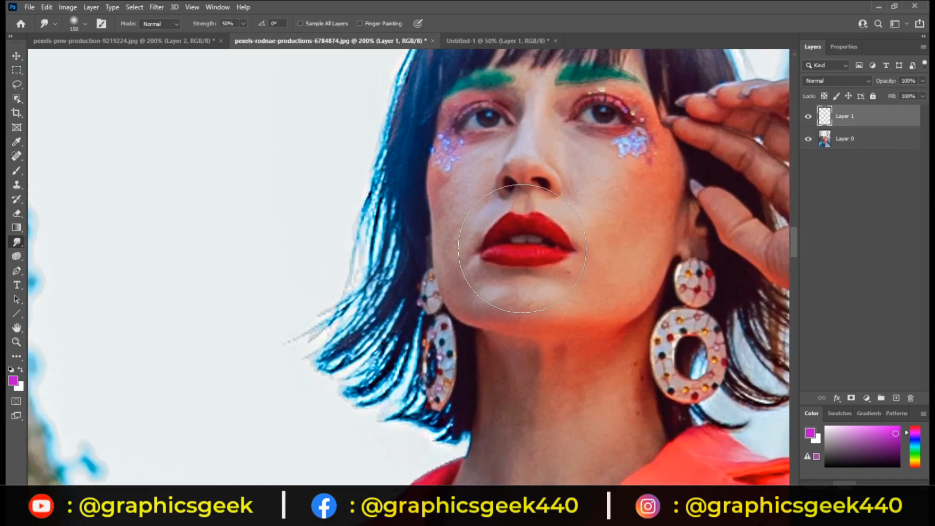
- Reduce the Smudge brush size to 15 for detail work on the portrait's face
scroll(463, 224, up, 3)
key(bracketleft)
key(bracketleft)
key(bracketleft)
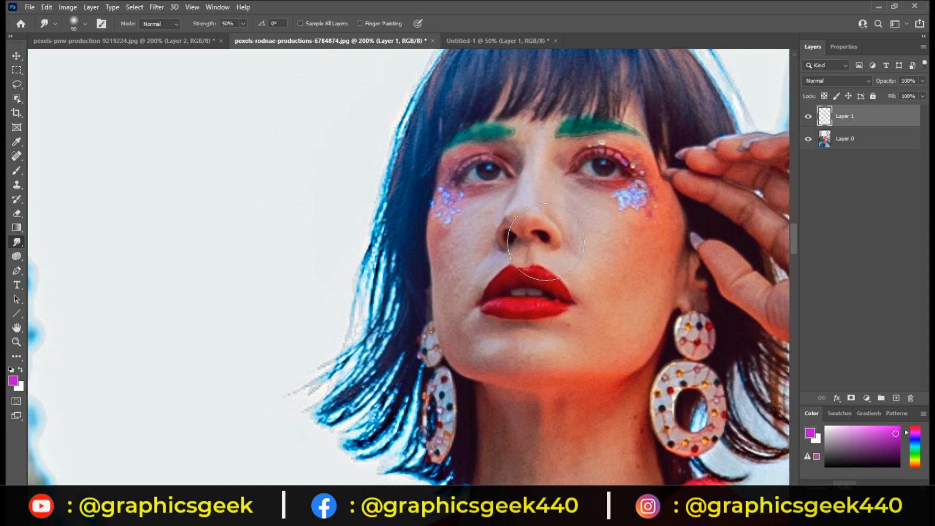
key(bracketleft)
key(bracketleft)
key(bracketleft)
key(bracketleft)
key(bracketleft)
key(bracketleft)
key(bracketleft)
key(bracketleft)
scroll(515, 197, up, 2)
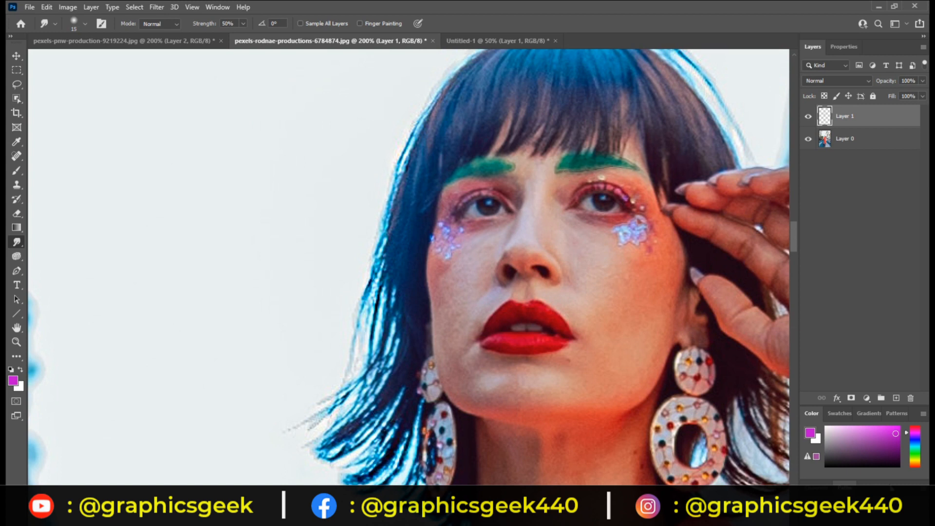
- Add a new layer above Layer 1 and smudge the inner ends of the green eyebrows toward the nose with a small brush
click(896, 397)
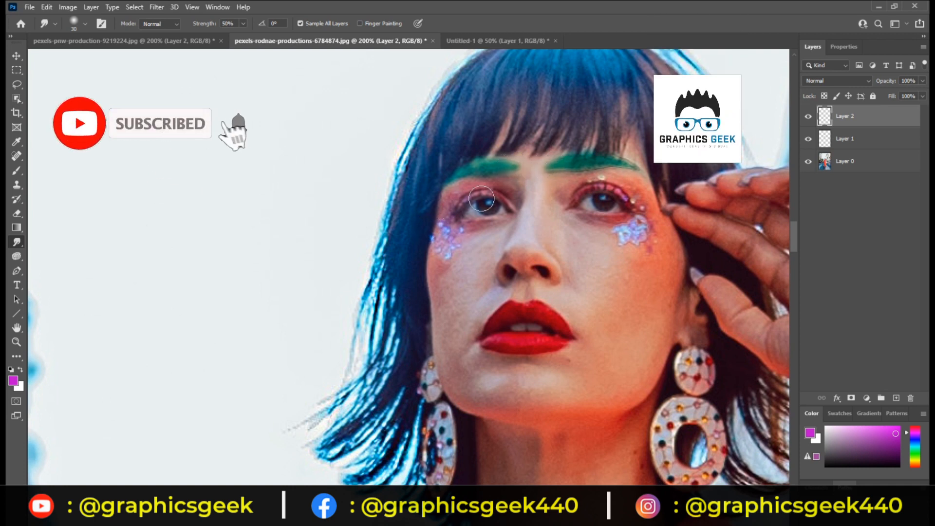
key(bracketleft)
key(bracketleft)
key(bracketleft)
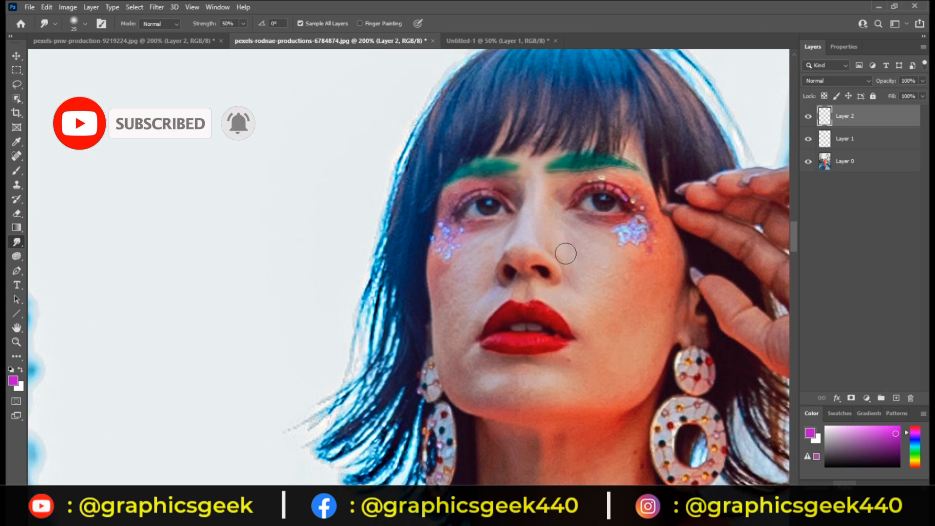
key(bracketright)
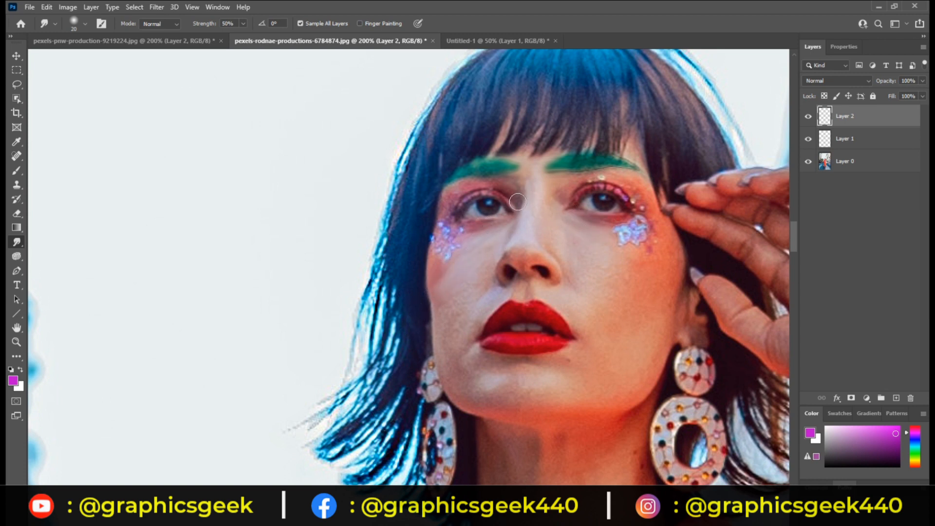
- Toggle the visibility of Layer 2 repeatedly to compare the eyebrows before and after smudging
click(810, 117)
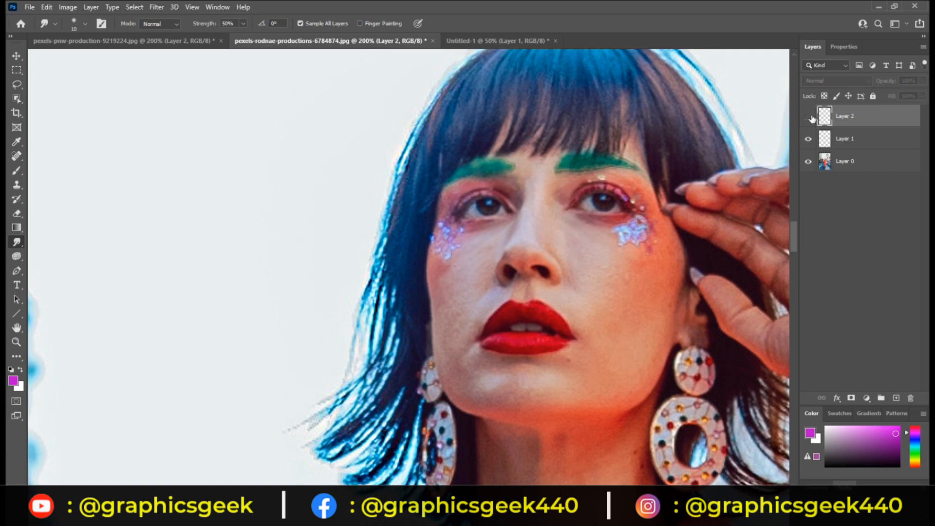
click(810, 117)
click(810, 117)
click(809, 117)
click(809, 117)
click(809, 117)
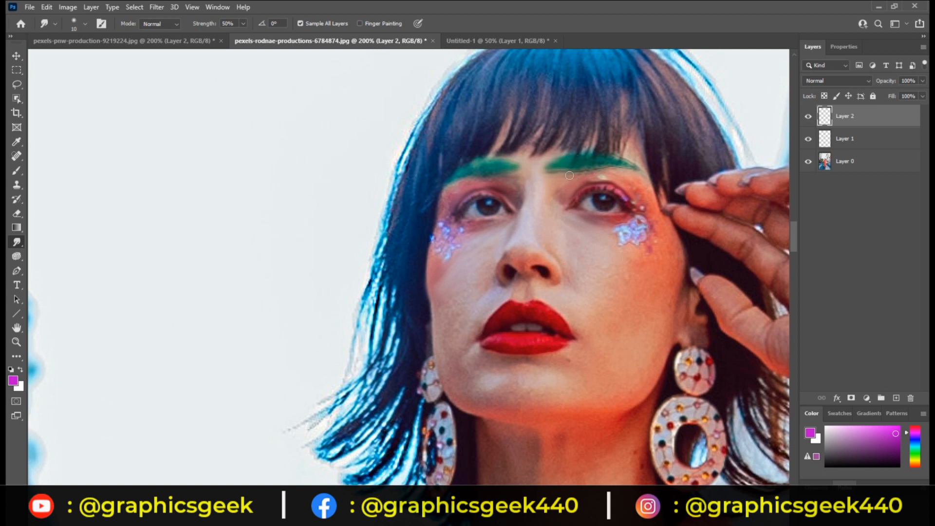
click(809, 117)
click(807, 119)
click(808, 118)
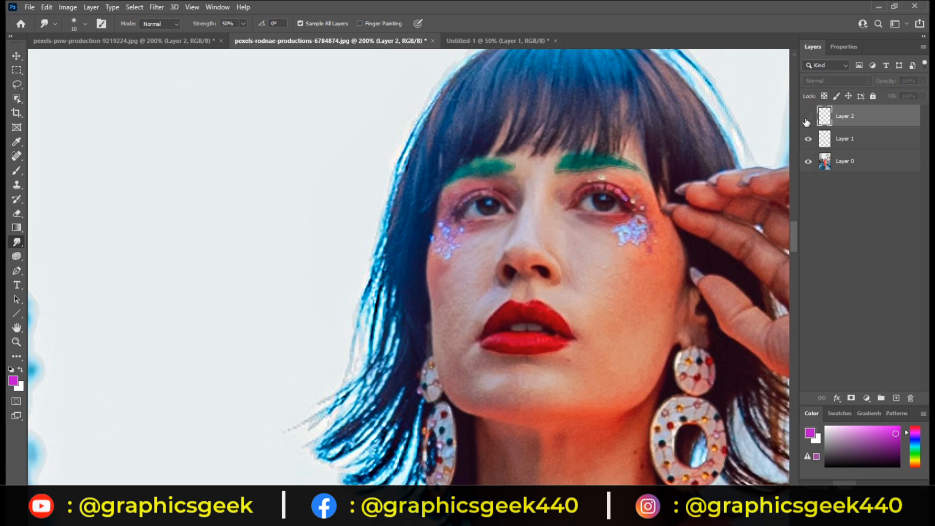
click(808, 119)
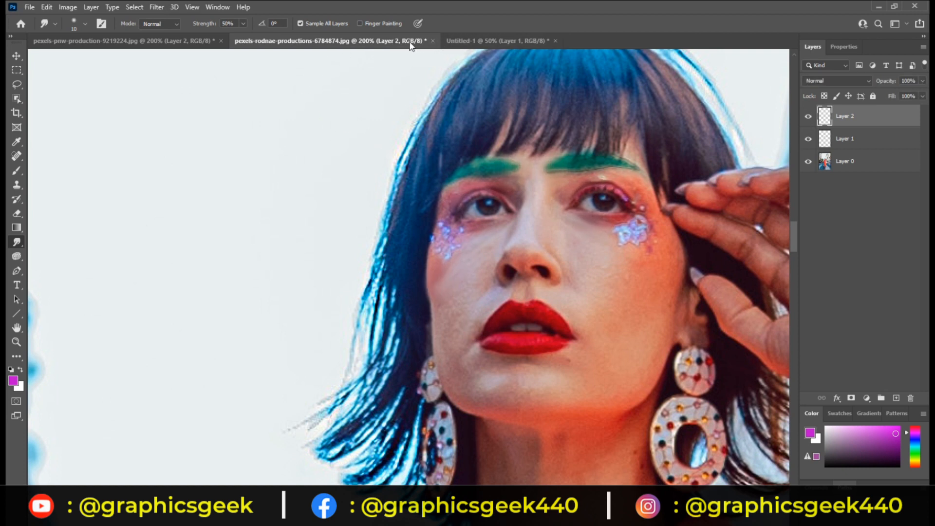
- Close the portrait and the Untitled-1 document without saving changes, and switch to the Move tool
click(433, 43)
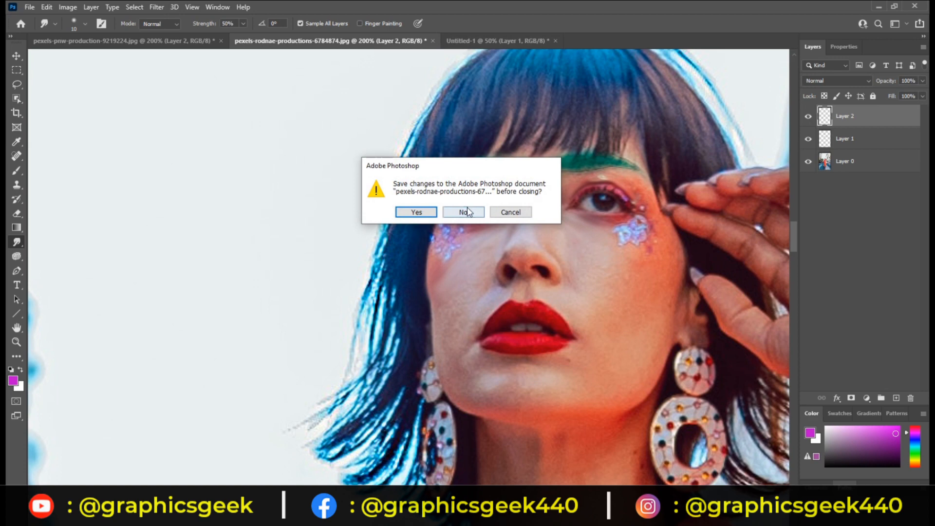
click(463, 211)
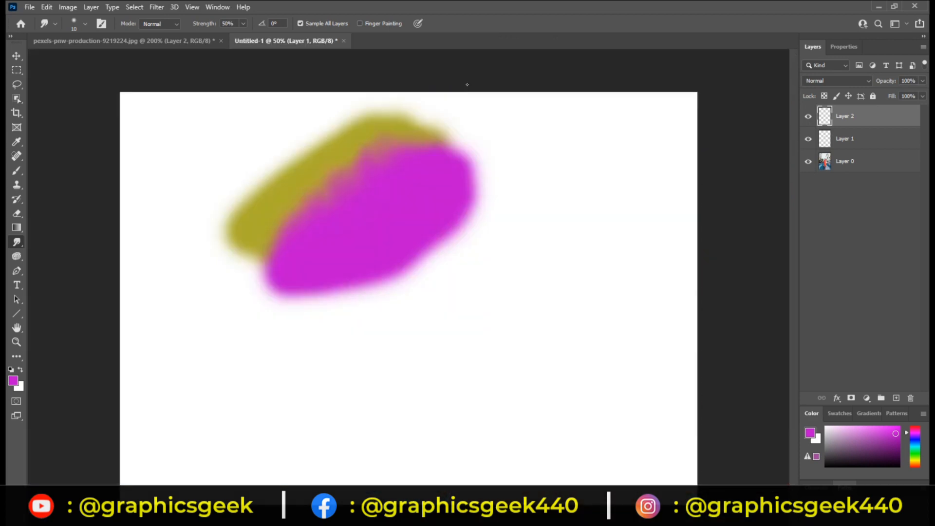
click(343, 41)
click(463, 211)
key(v)
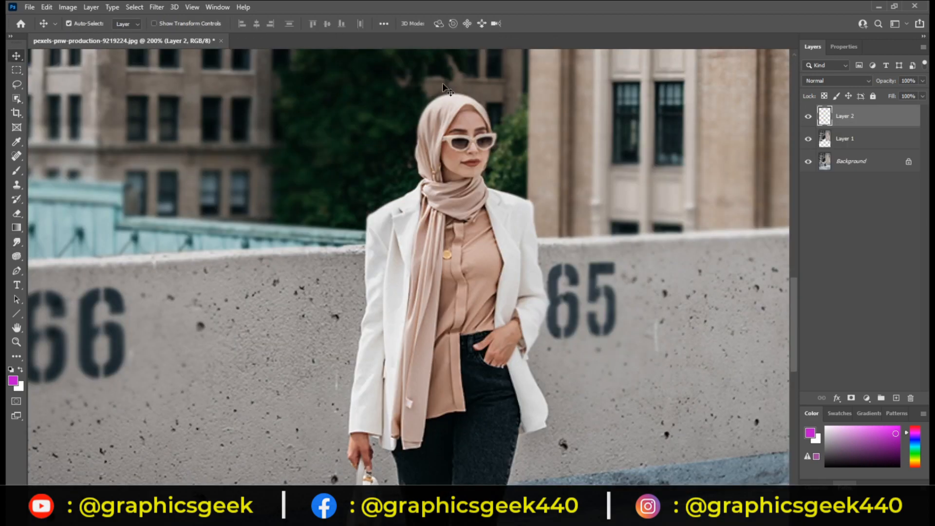